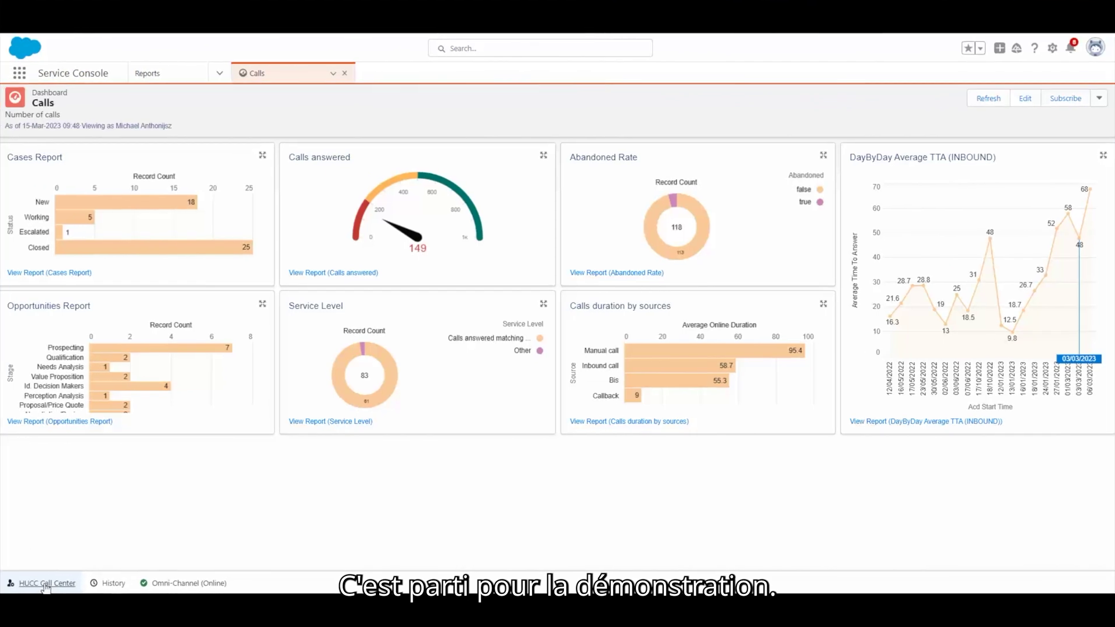
# - Log into the HUCC Call Center softphone on station 3 so it shows Waiting
pyautogui.click(39, 582)
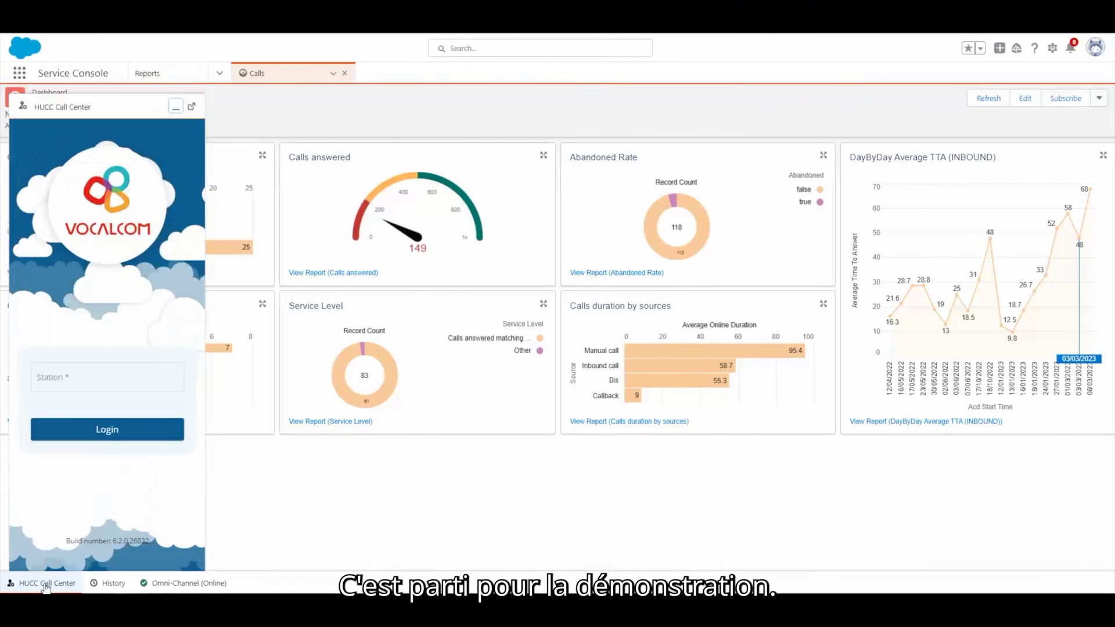
pyautogui.click(107, 377)
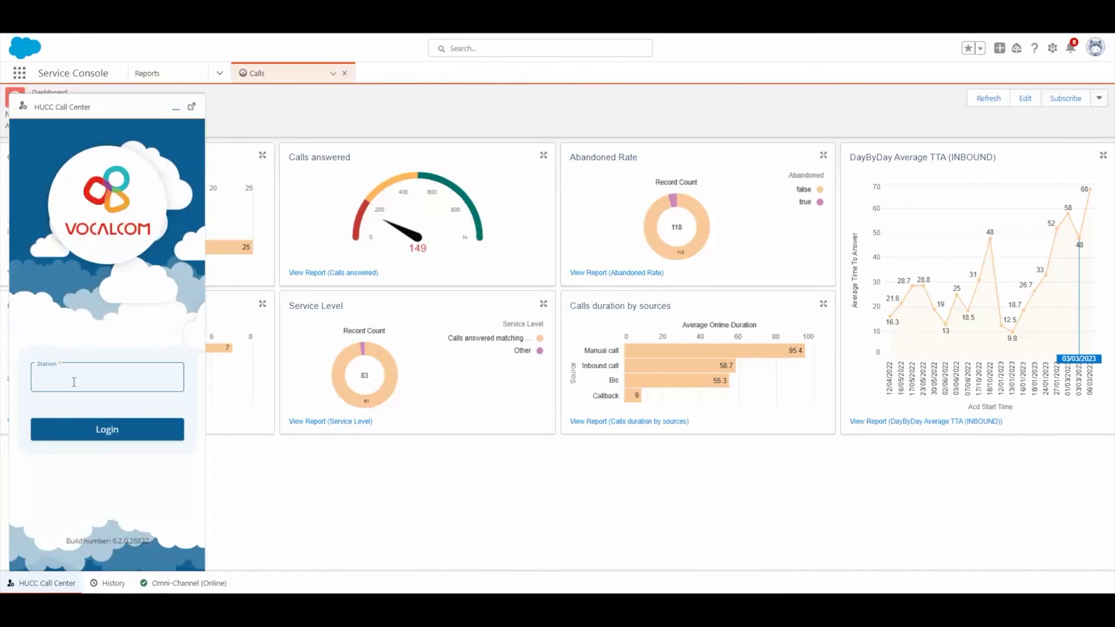
pyautogui.write('3')
pyautogui.click(106, 429)
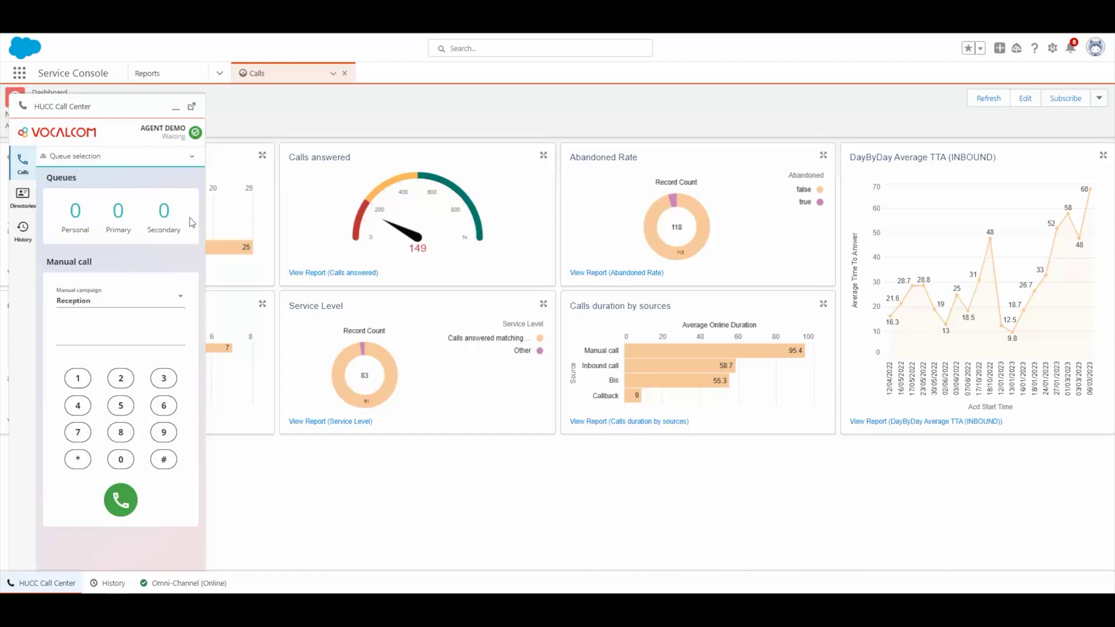
# - Change the agent status to a Lunch break from the Breaks list
pyautogui.click(195, 132)
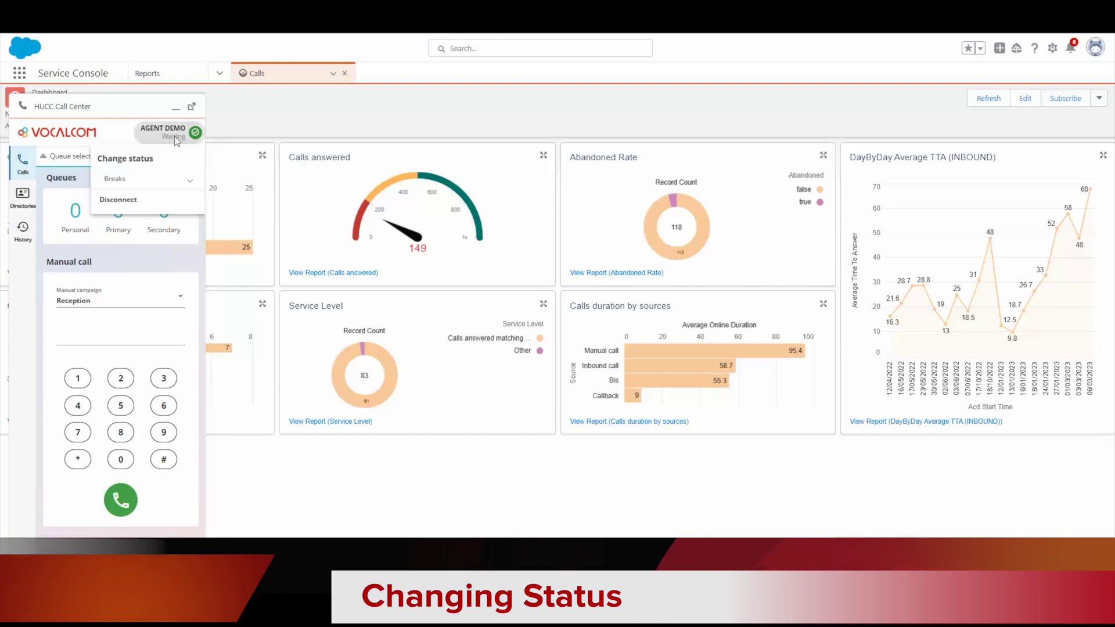
pyautogui.click(172, 181)
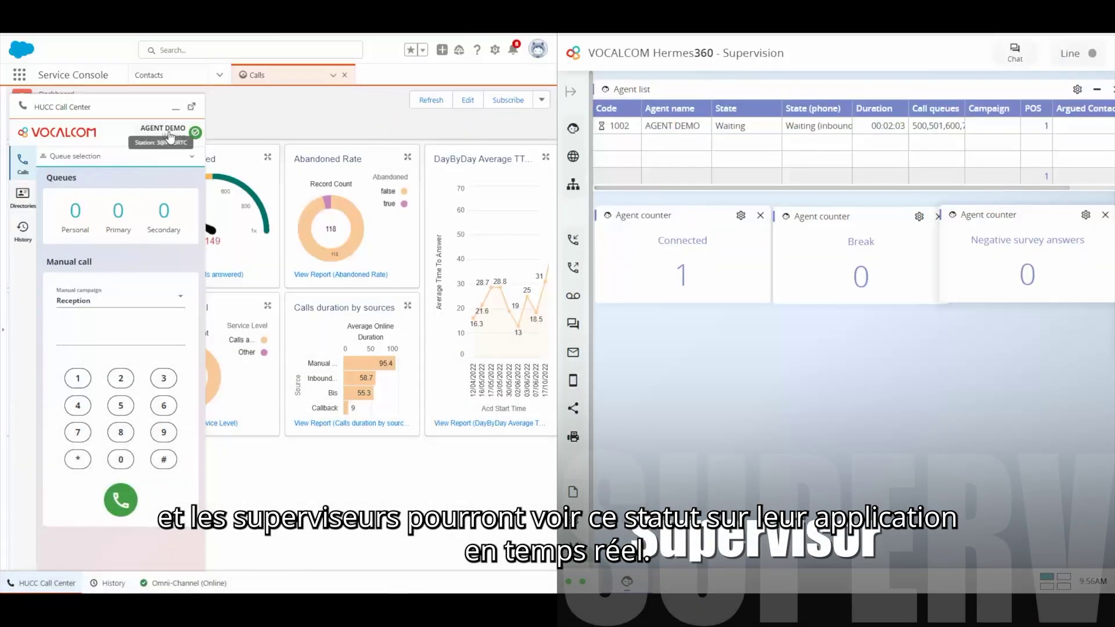
pyautogui.click(196, 133)
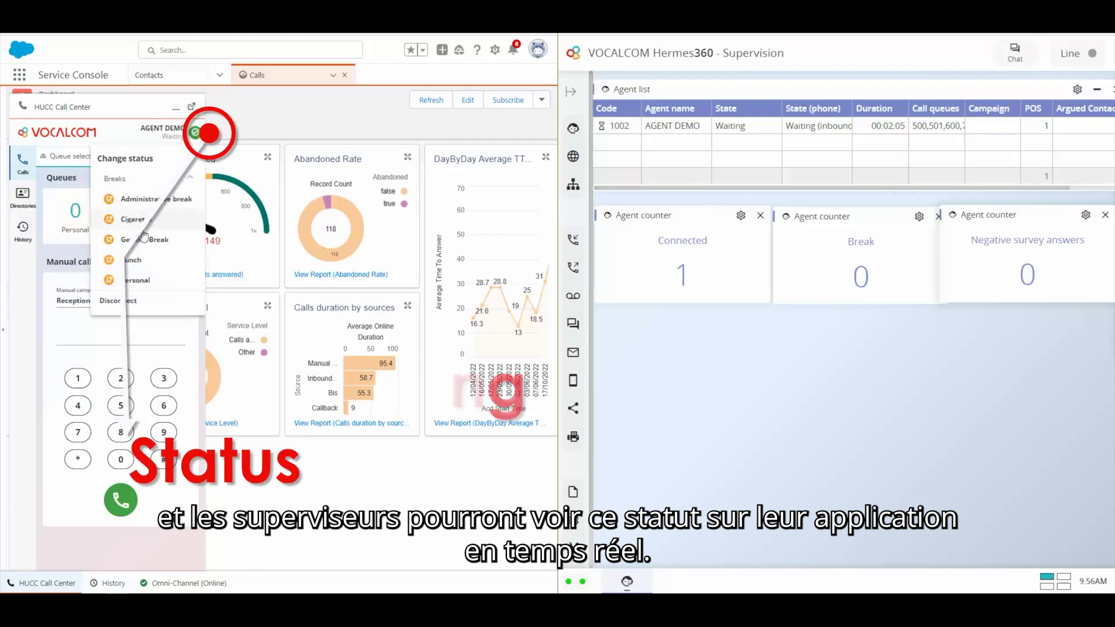
pyautogui.click(141, 257)
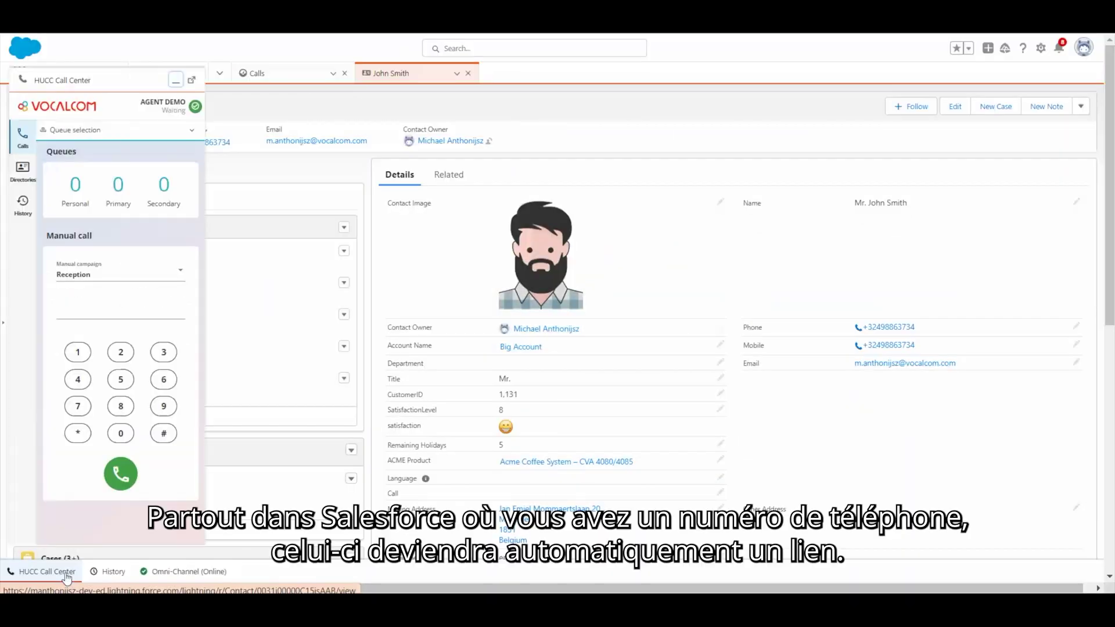
# - Dial John Smith's mobile number from his contact record through the softphone
pyautogui.click(889, 345)
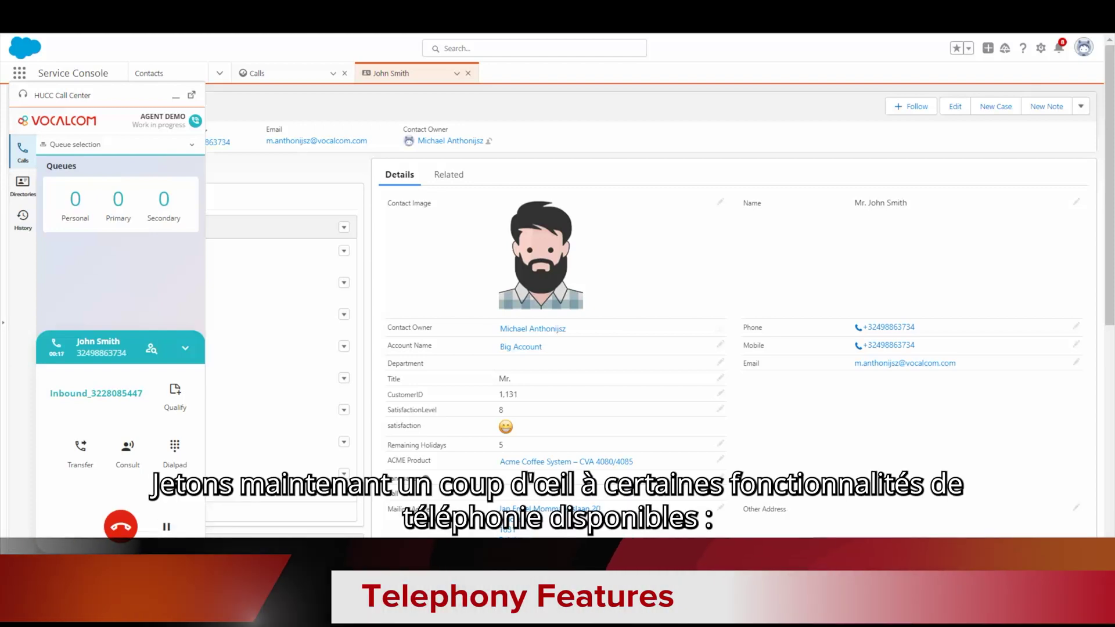
# - Hold and resume the John Smith call, then start a transfer
pyautogui.click(167, 526)
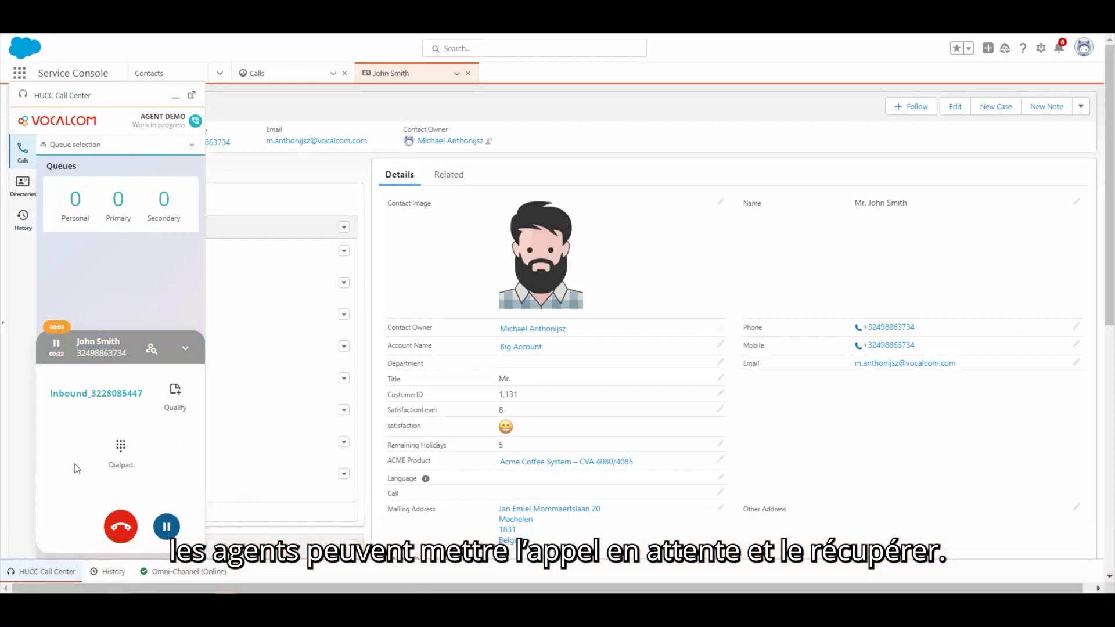
pyautogui.click(167, 527)
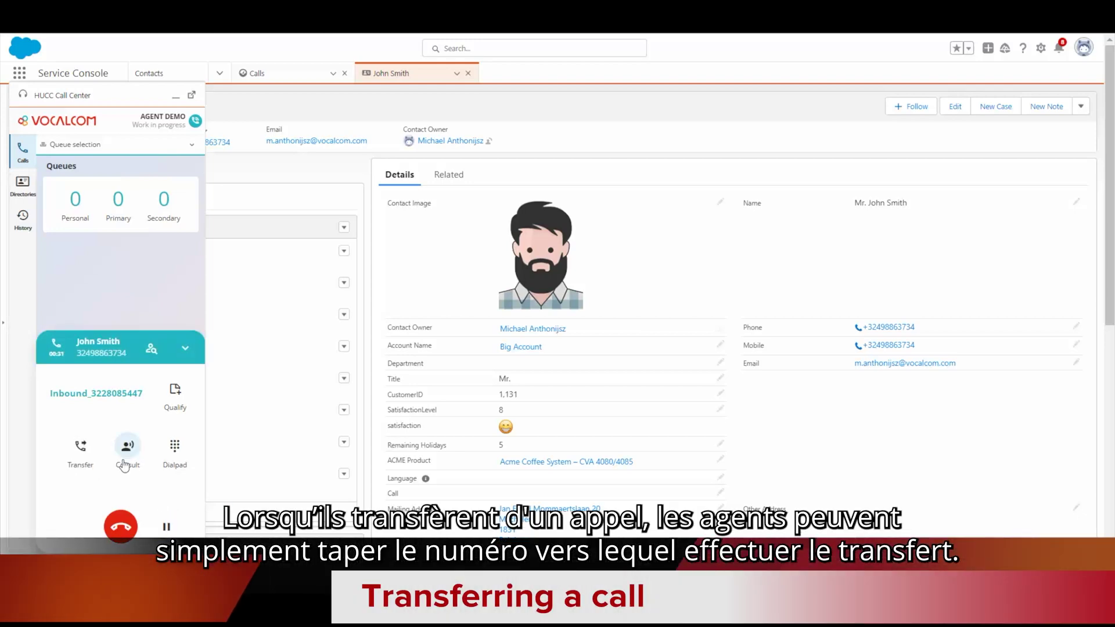
pyautogui.click(81, 446)
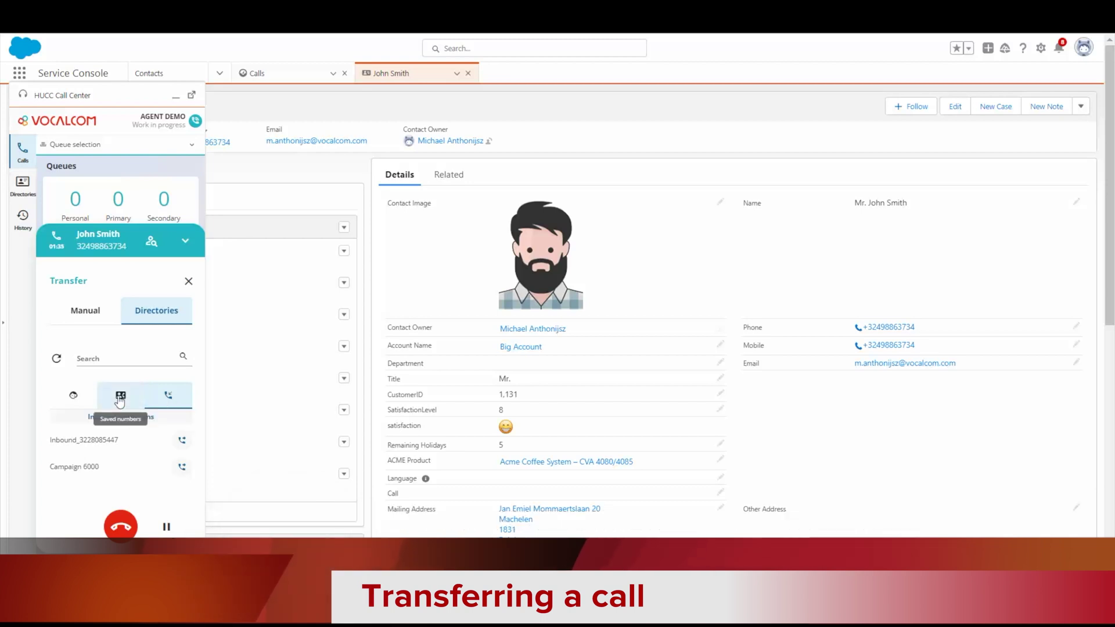
# - Browse Saved numbers and Connected agents as transfer targets, then the Manual entry
pyautogui.click(121, 395)
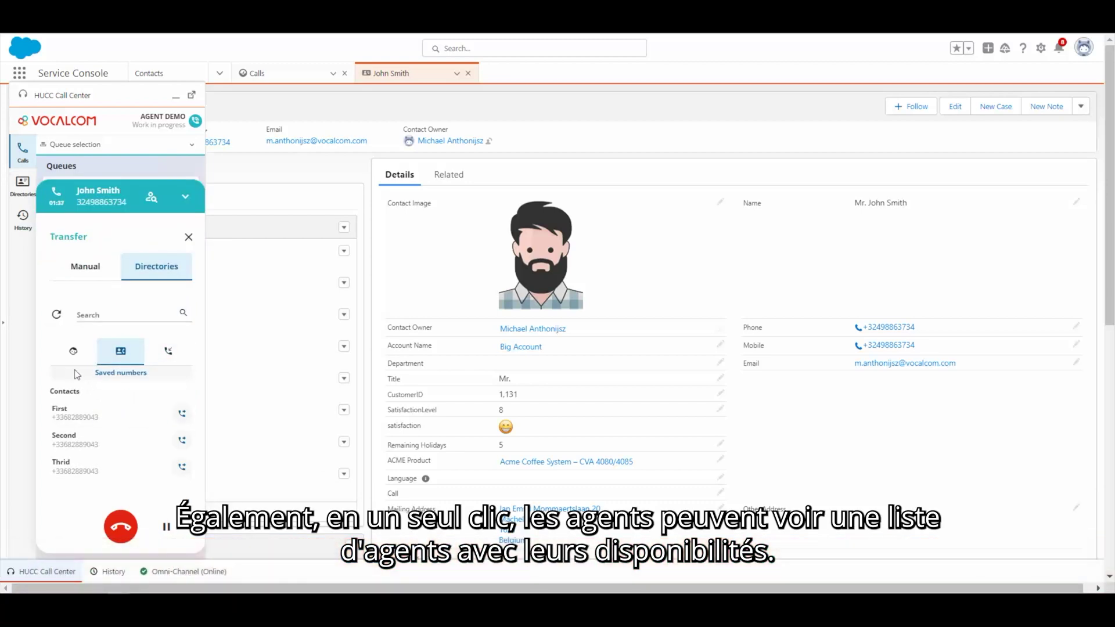
pyautogui.click(71, 353)
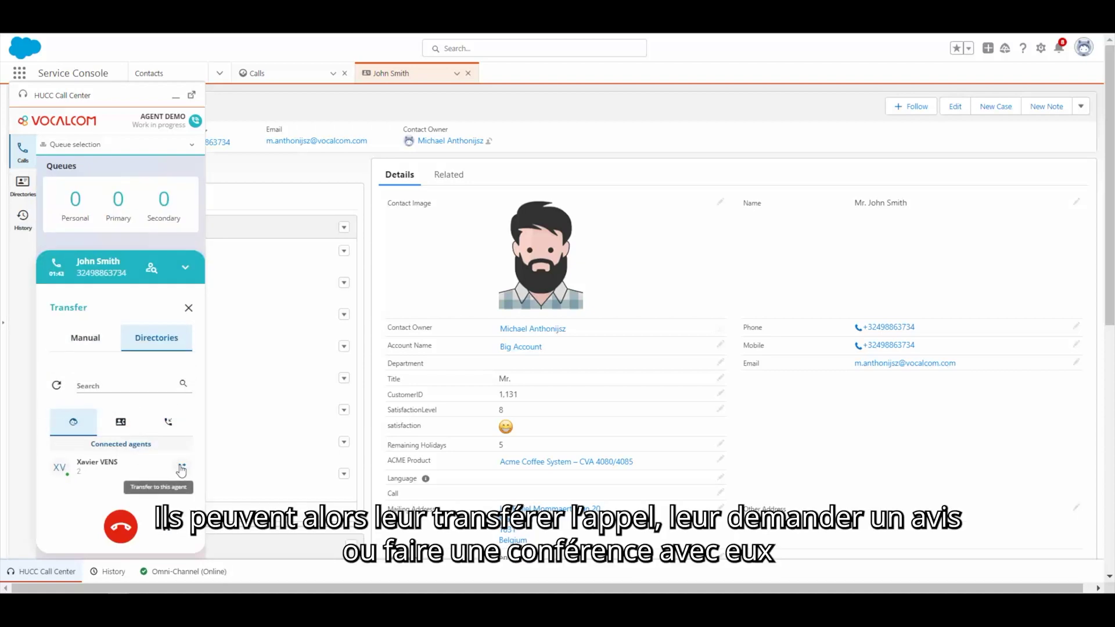
pyautogui.click(87, 337)
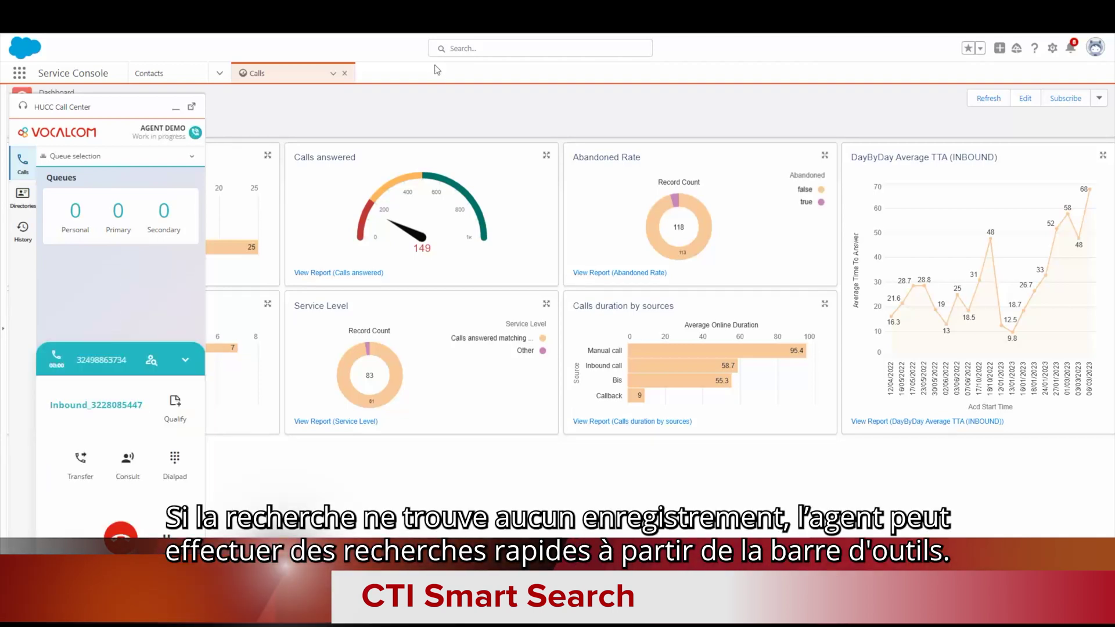
# - Search the CRM from the softphone for matching Smith contacts
pyautogui.click(150, 362)
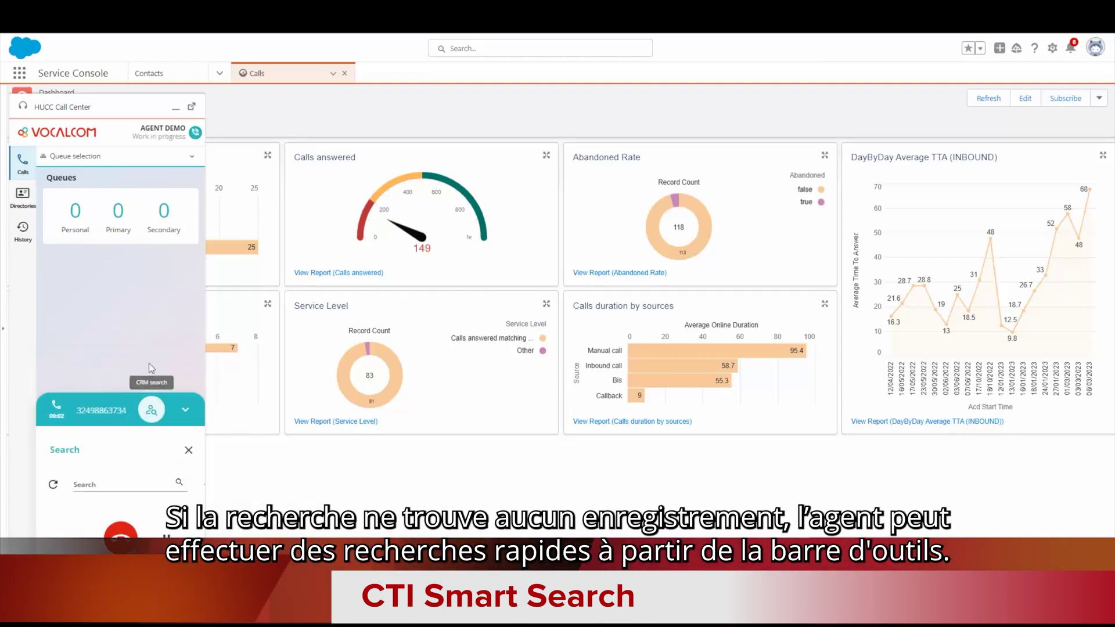
pyautogui.click(118, 485)
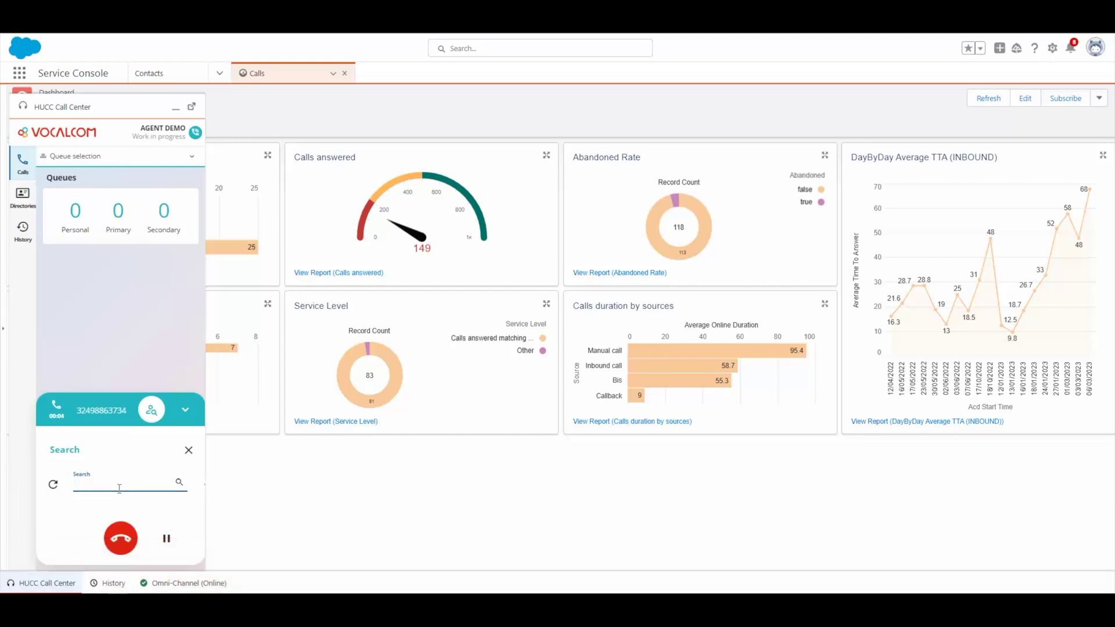
pyautogui.press('Return')
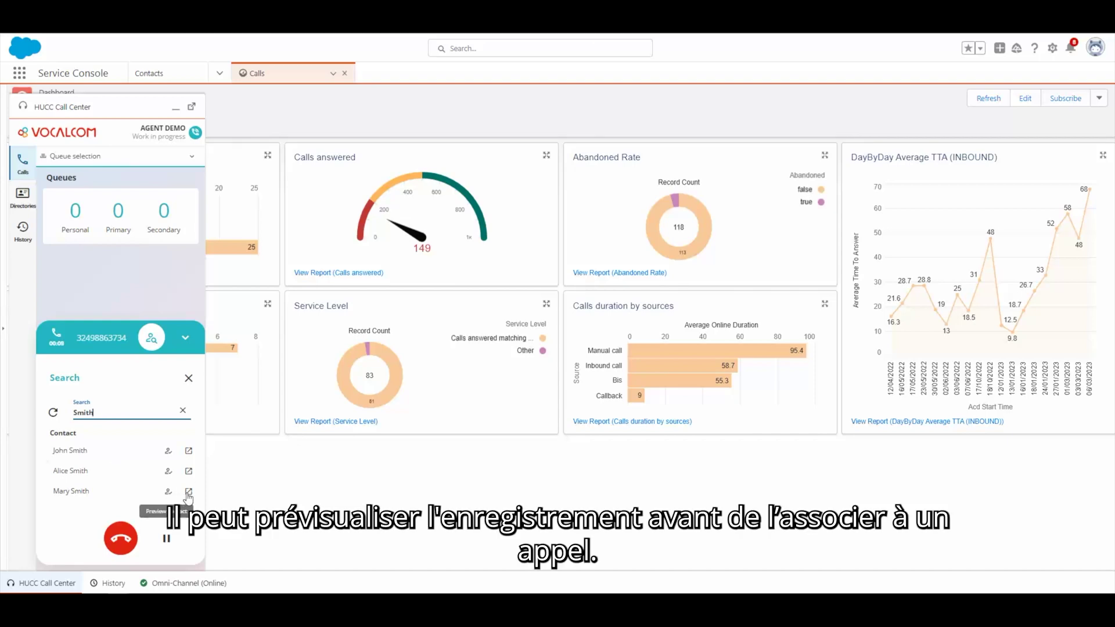
# - View Mary Smith and John Smith records and attach the current call to John Smith
pyautogui.click(188, 491)
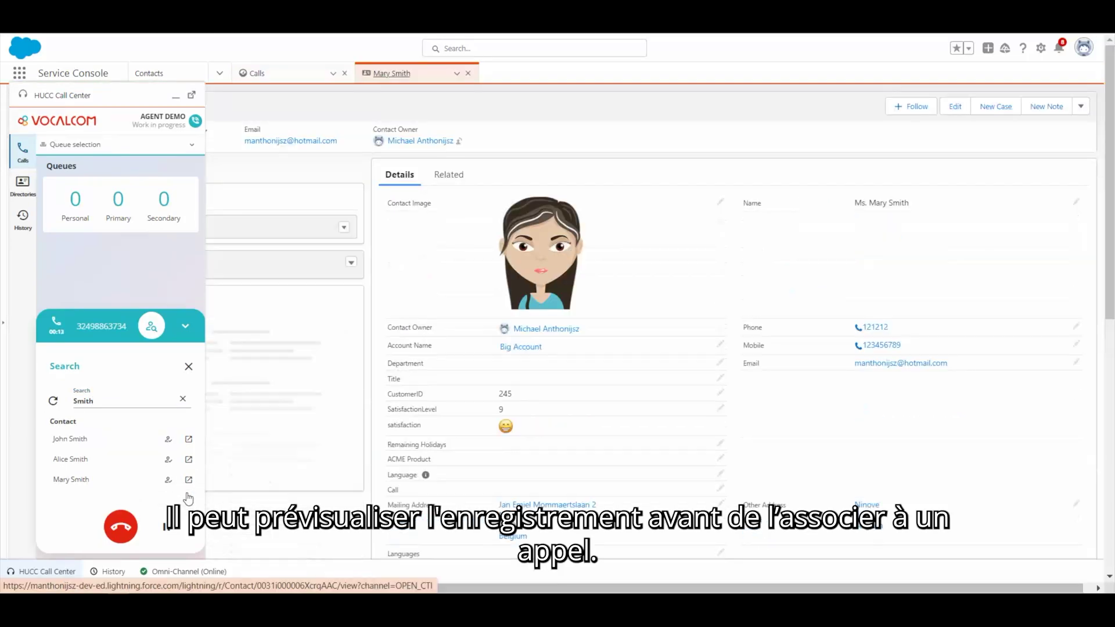
pyautogui.click(189, 440)
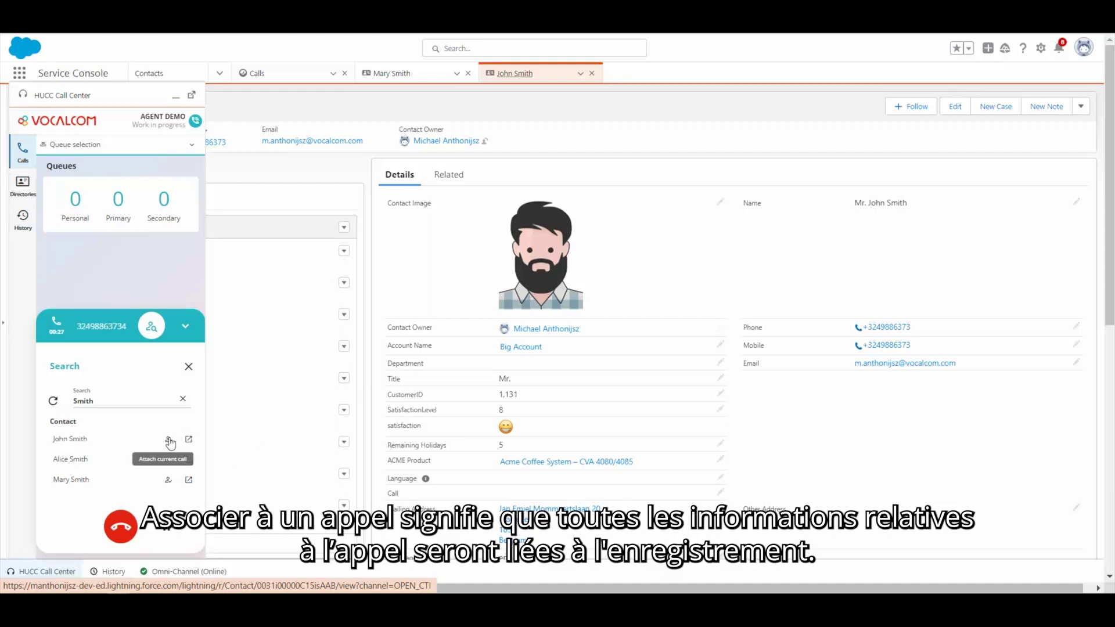
pyautogui.click(169, 440)
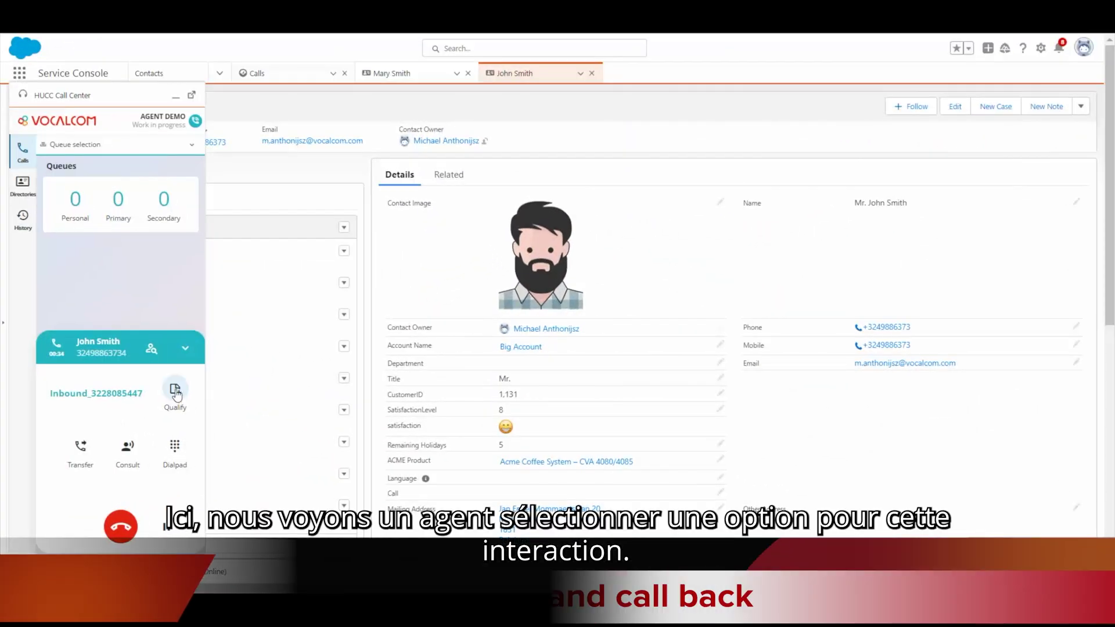
# - Qualify the call, first as Product, then as Personal callback
pyautogui.click(176, 392)
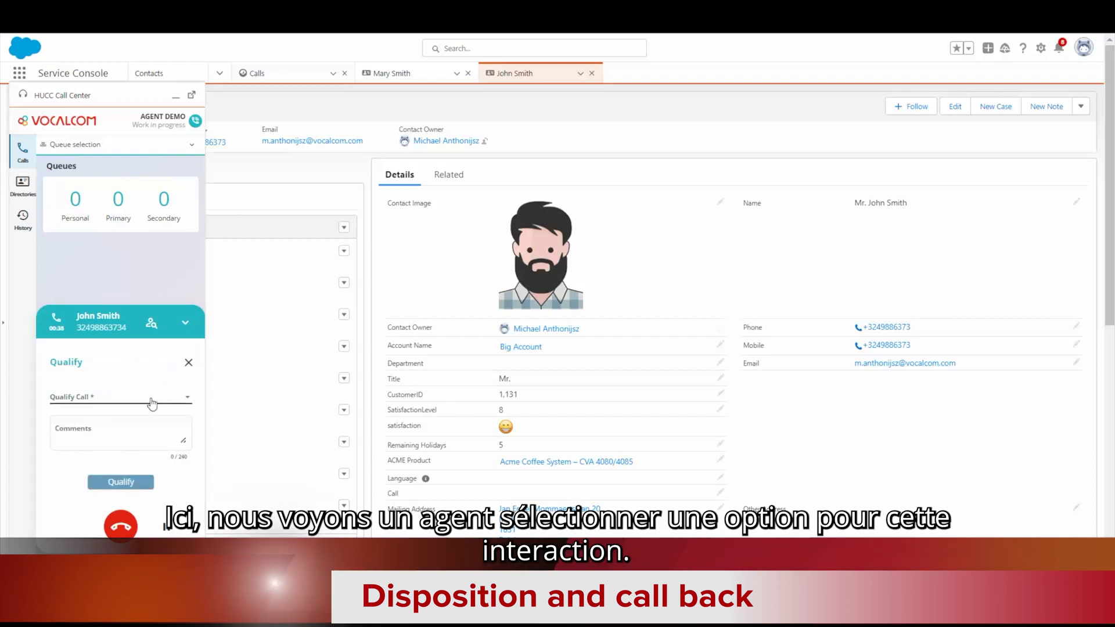
pyautogui.click(153, 400)
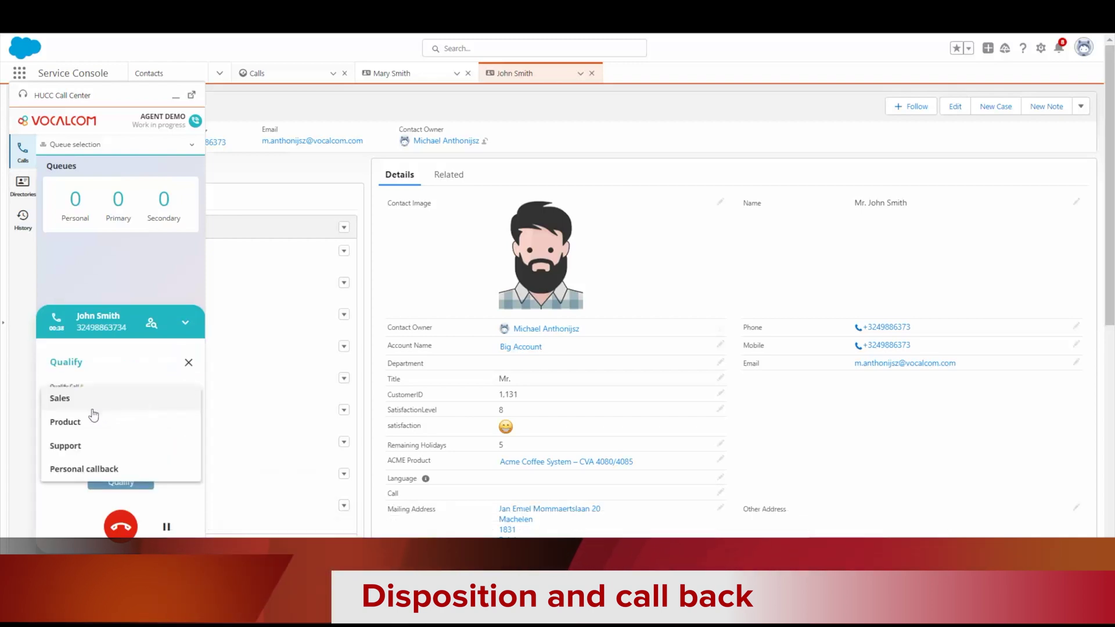
pyautogui.click(65, 422)
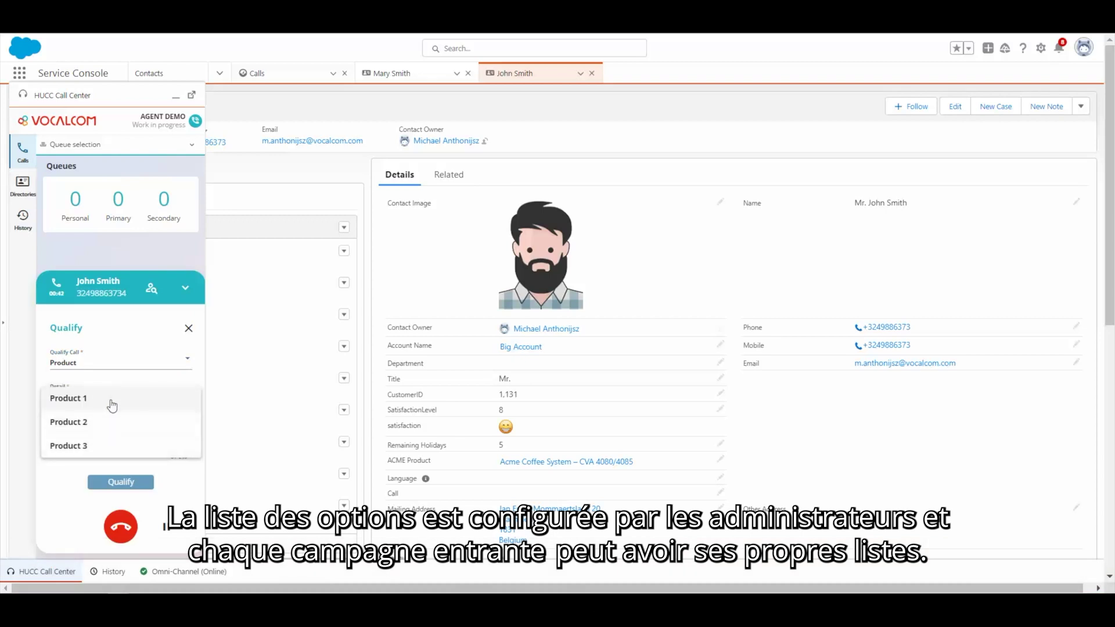
pyautogui.click(120, 369)
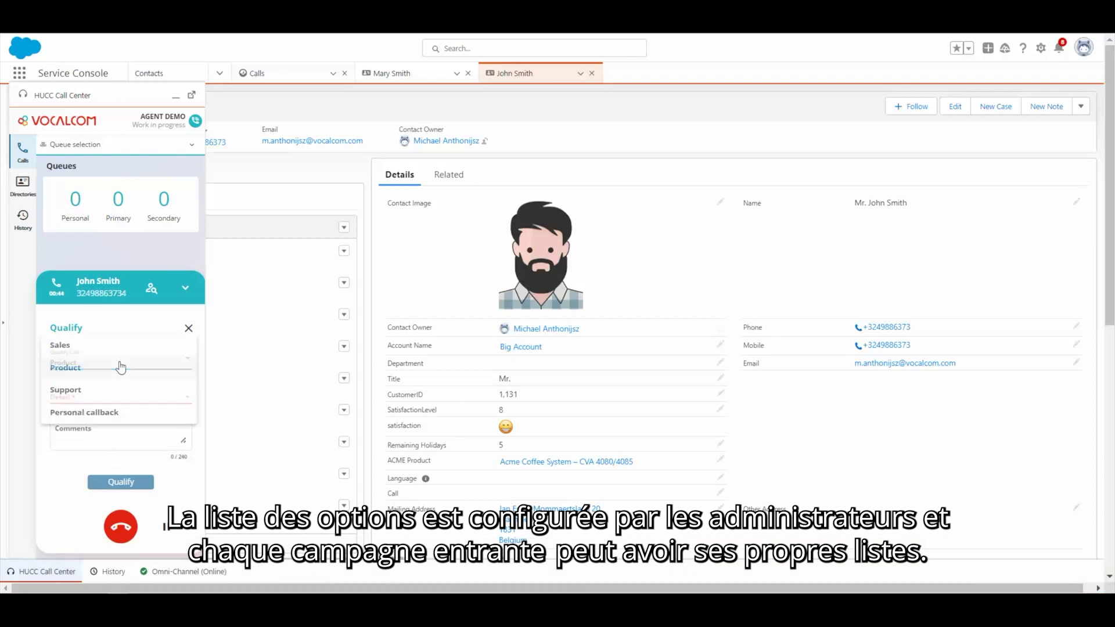
pyautogui.click(119, 365)
pyautogui.click(105, 415)
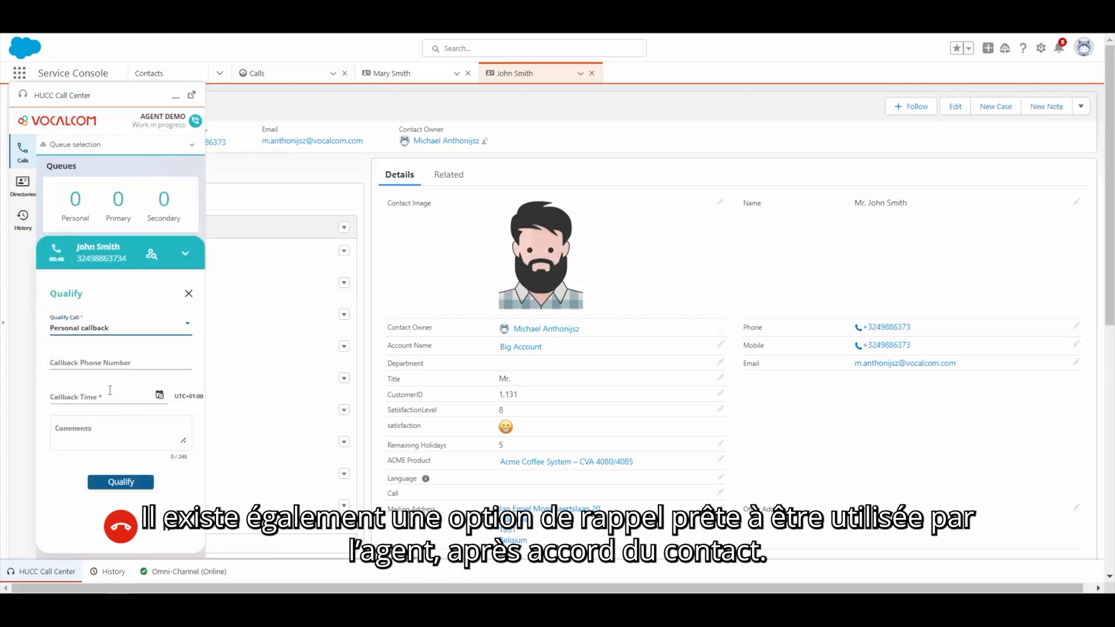
# - Set the callback time to 16 March at 14:30 in the date picker
pyautogui.click(105, 396)
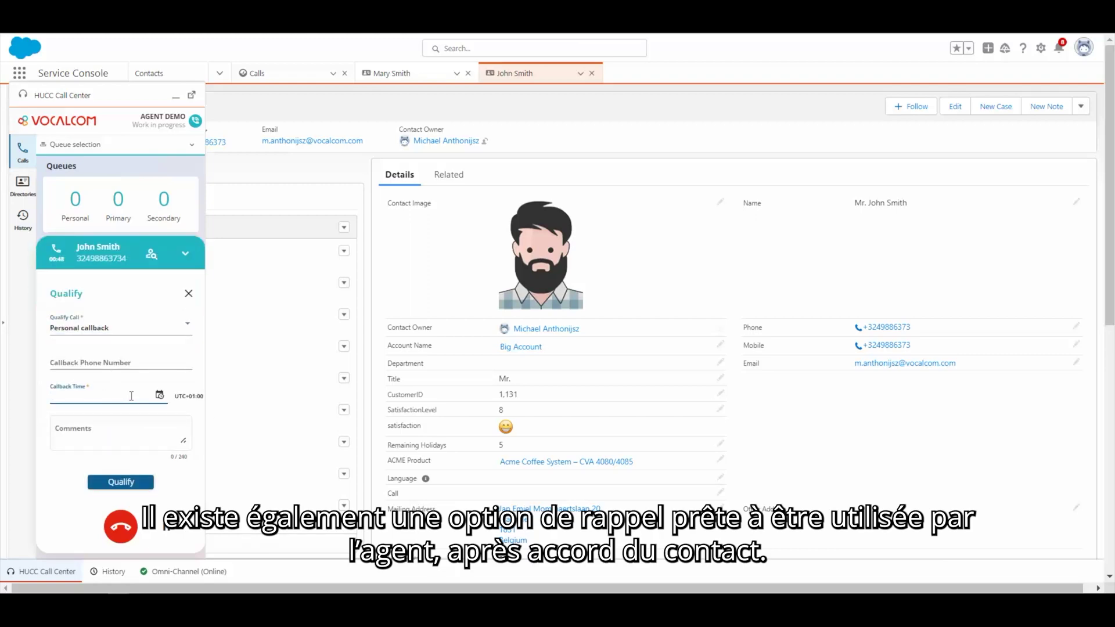
pyautogui.click(160, 396)
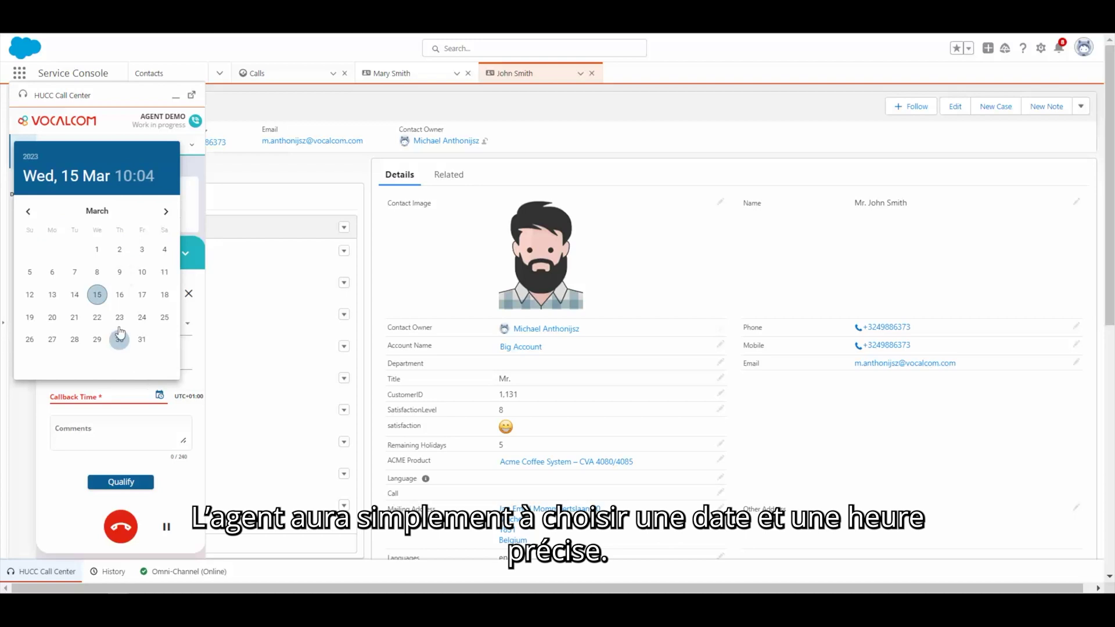
pyautogui.click(119, 296)
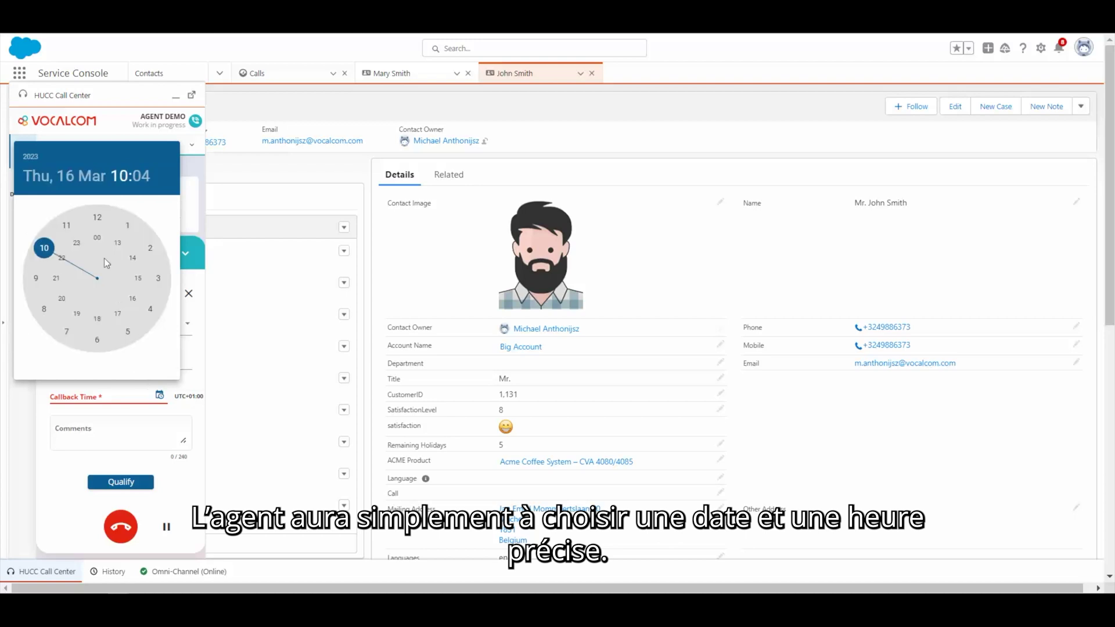
pyautogui.click(144, 260)
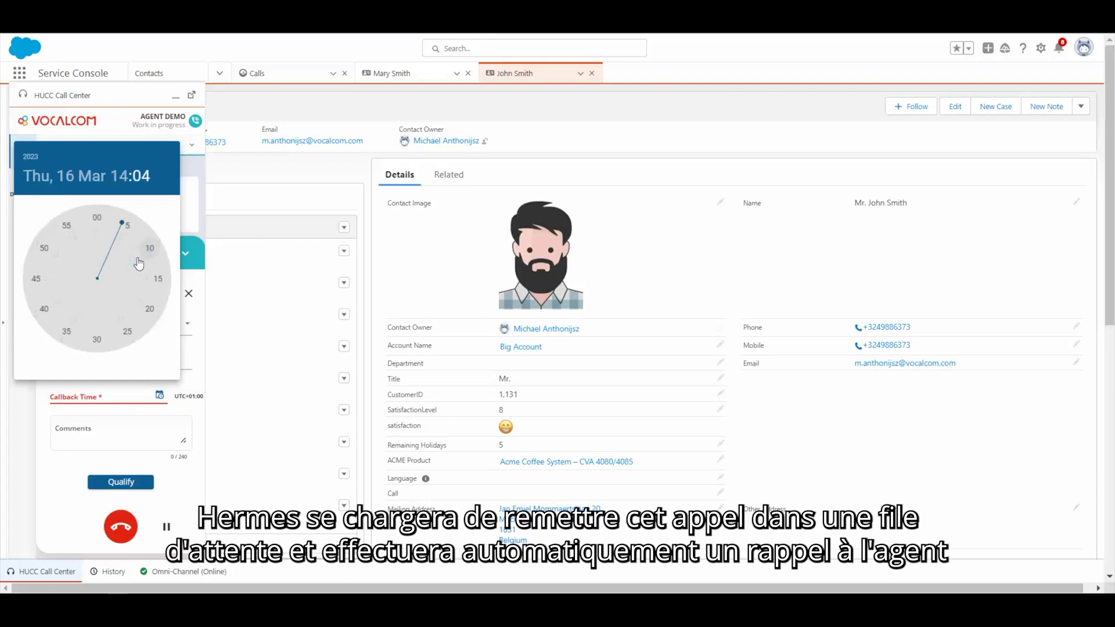
pyautogui.click(97, 339)
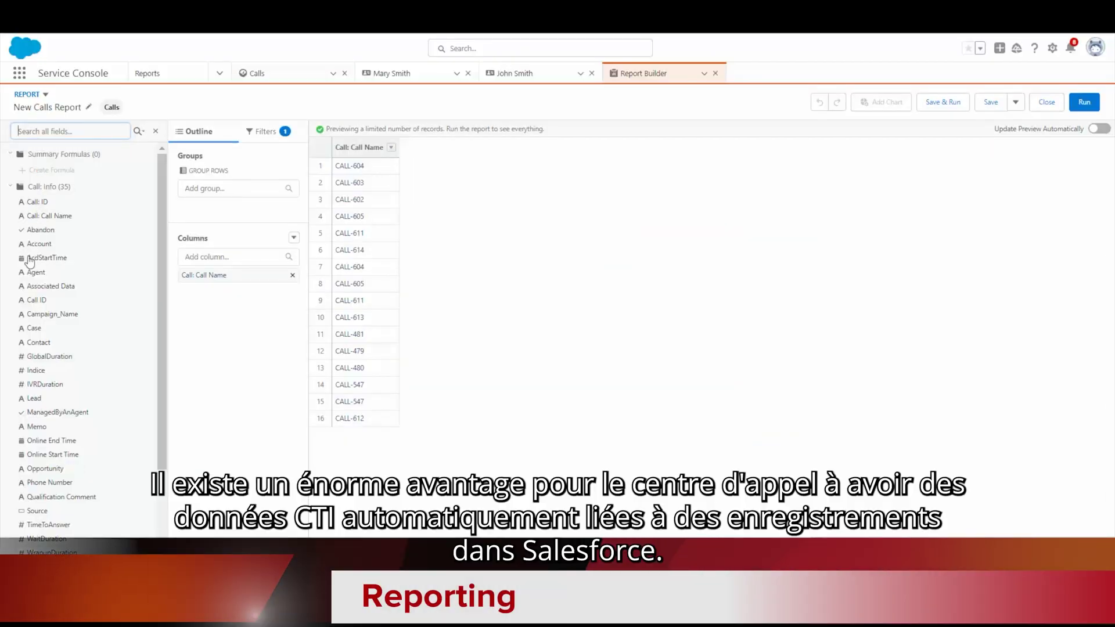
# - Add Agent and GlobalDuration fields as report columns after Call Name
pyautogui.moveTo(35, 272); pyautogui.dragTo(210, 323)
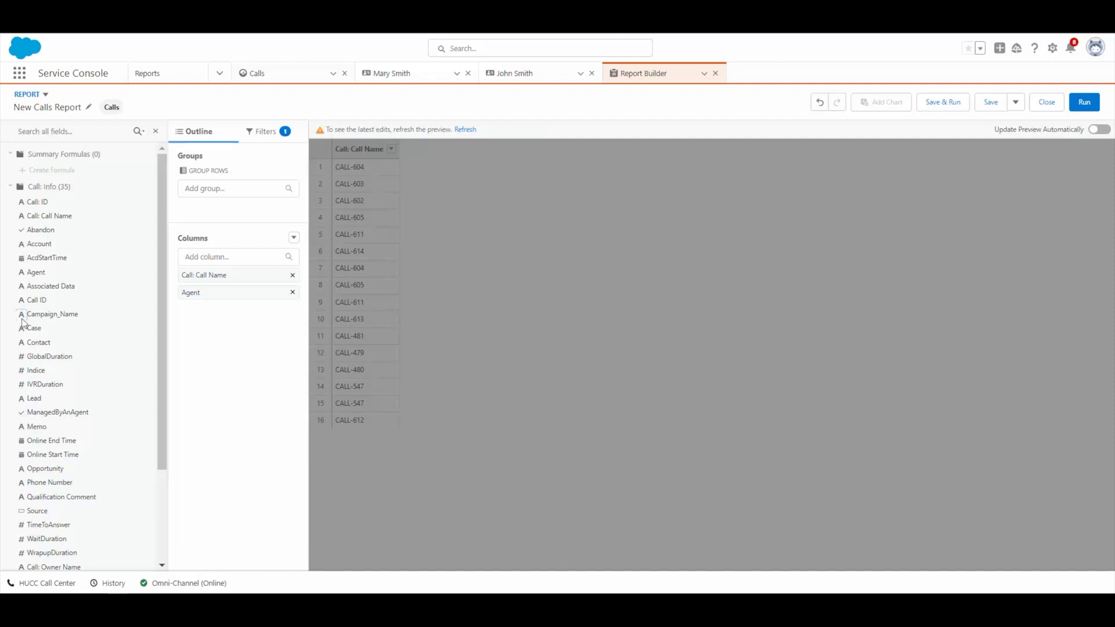
pyautogui.moveTo(34, 328); pyautogui.dragTo(209, 331)
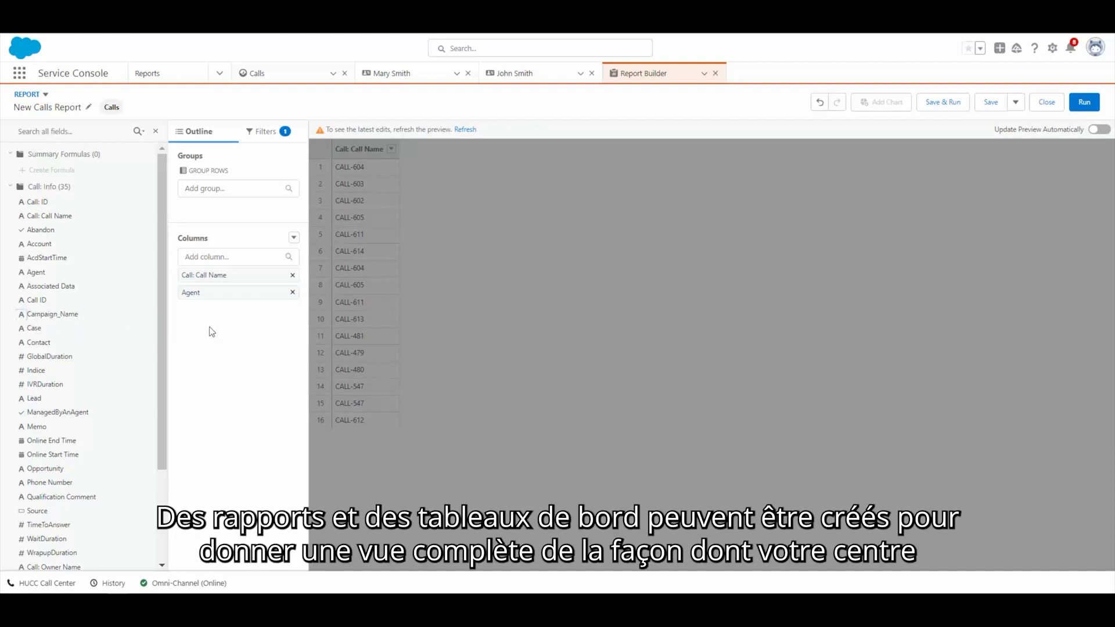
pyautogui.click(29, 359)
pyautogui.moveTo(47, 361); pyautogui.dragTo(185, 305)
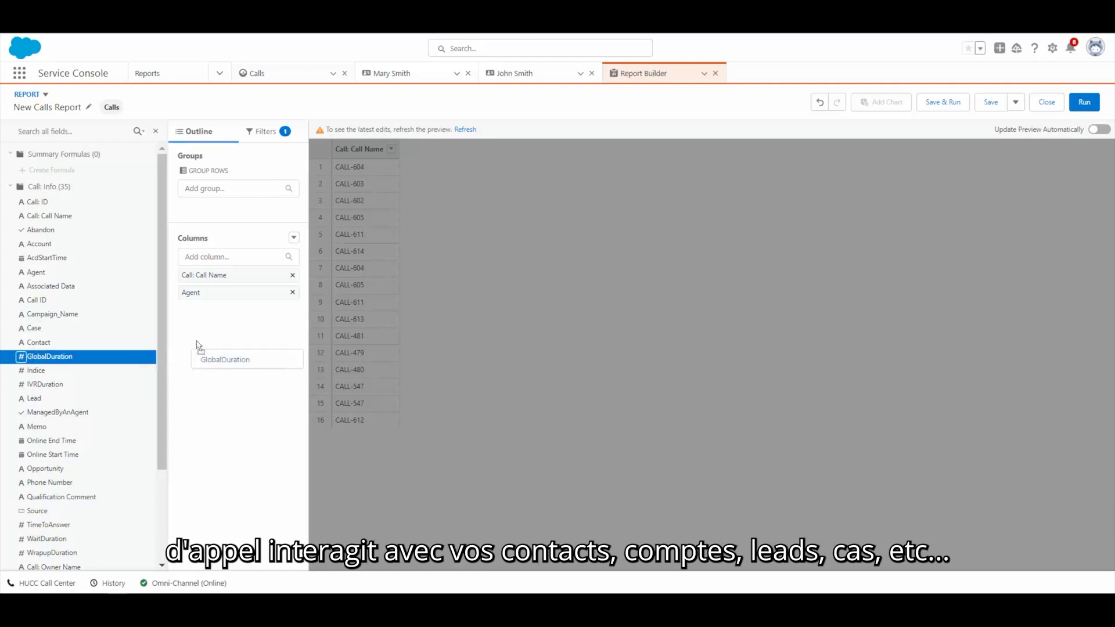